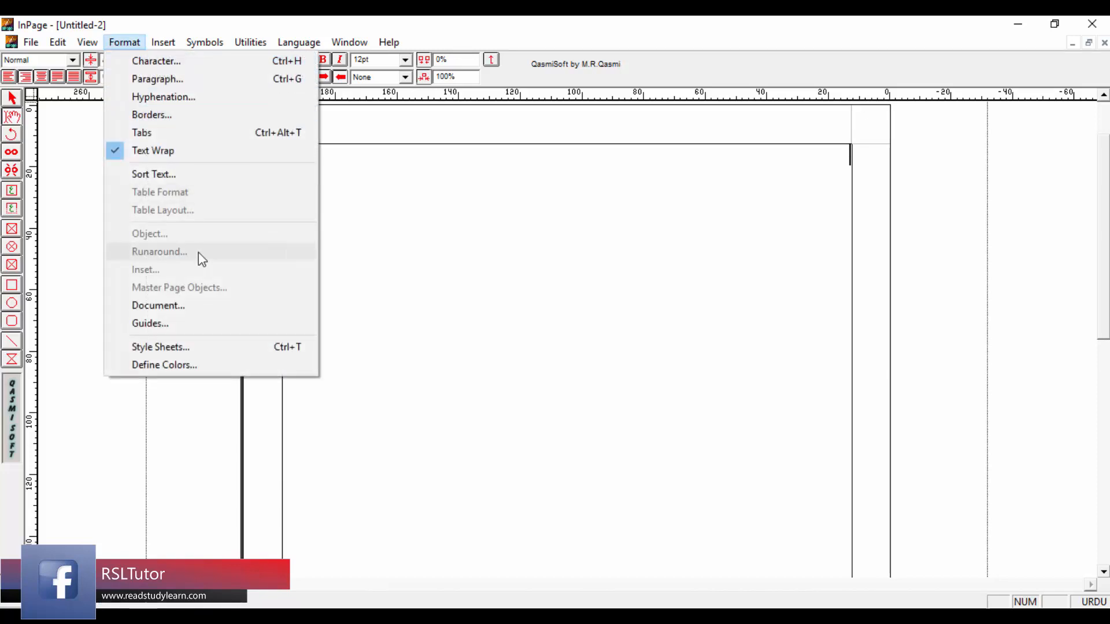
# Darken the predefined Green in the document's color definitions to RGB 0, 174, 0 (luminosity 82)
pyautogui.click(191, 372)
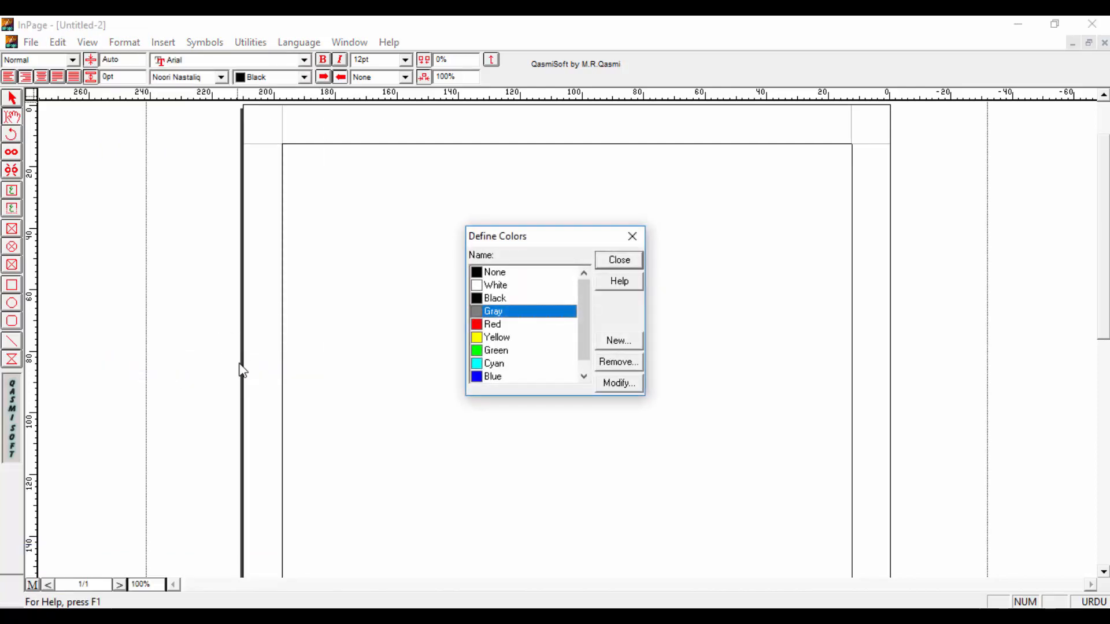
pyautogui.moveTo(588, 338); pyautogui.dragTo(590, 297)
pyautogui.moveTo(596, 362); pyautogui.dragTo(595, 377)
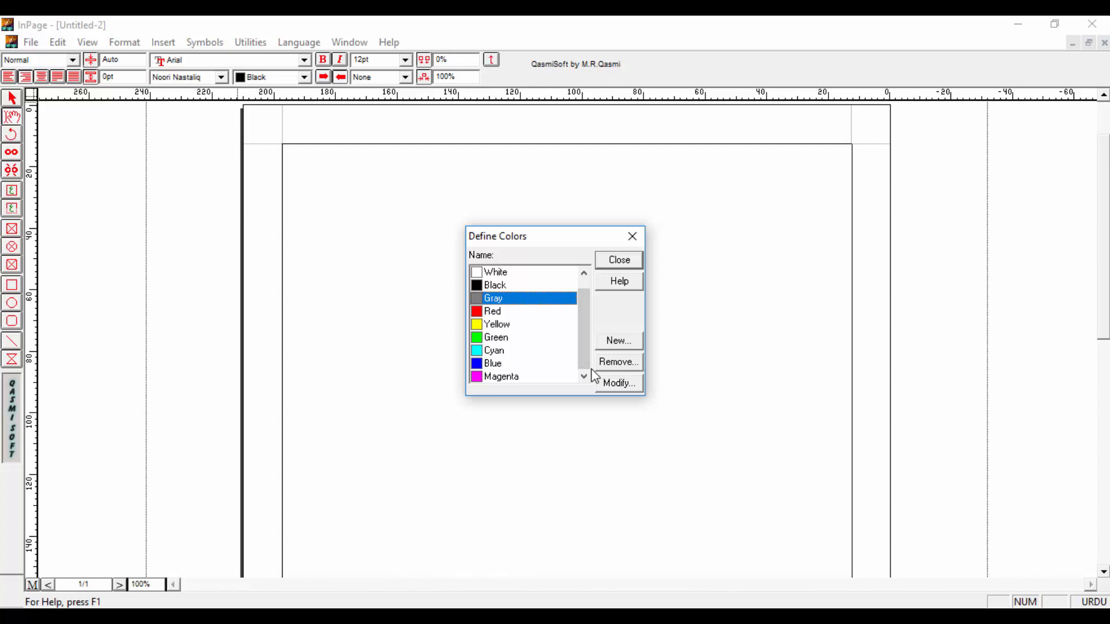
pyautogui.click(498, 340)
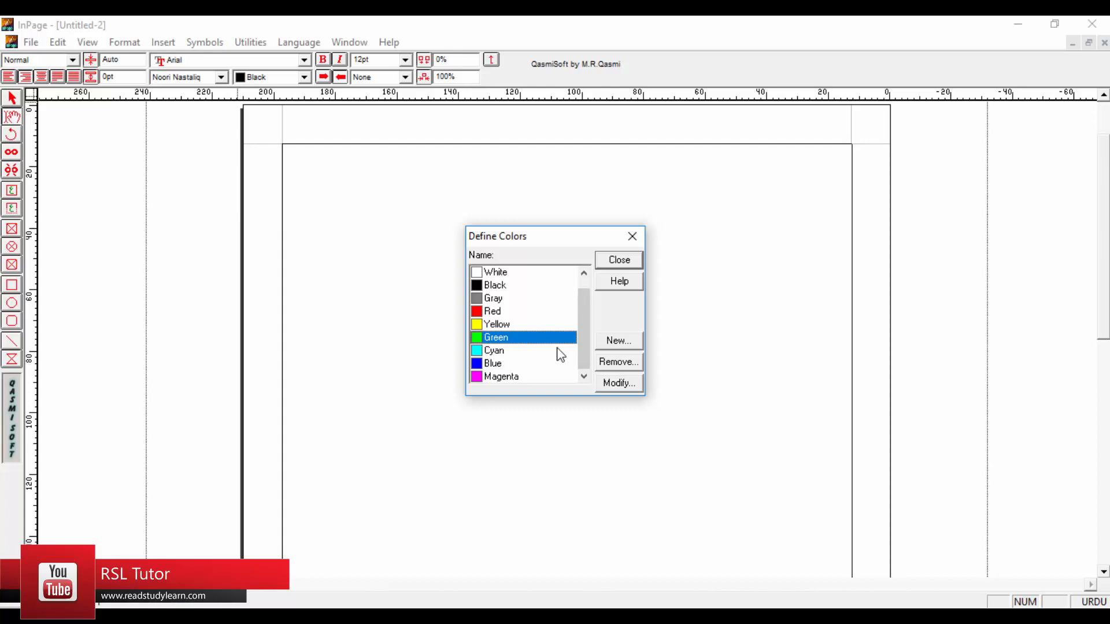
pyautogui.click(633, 390)
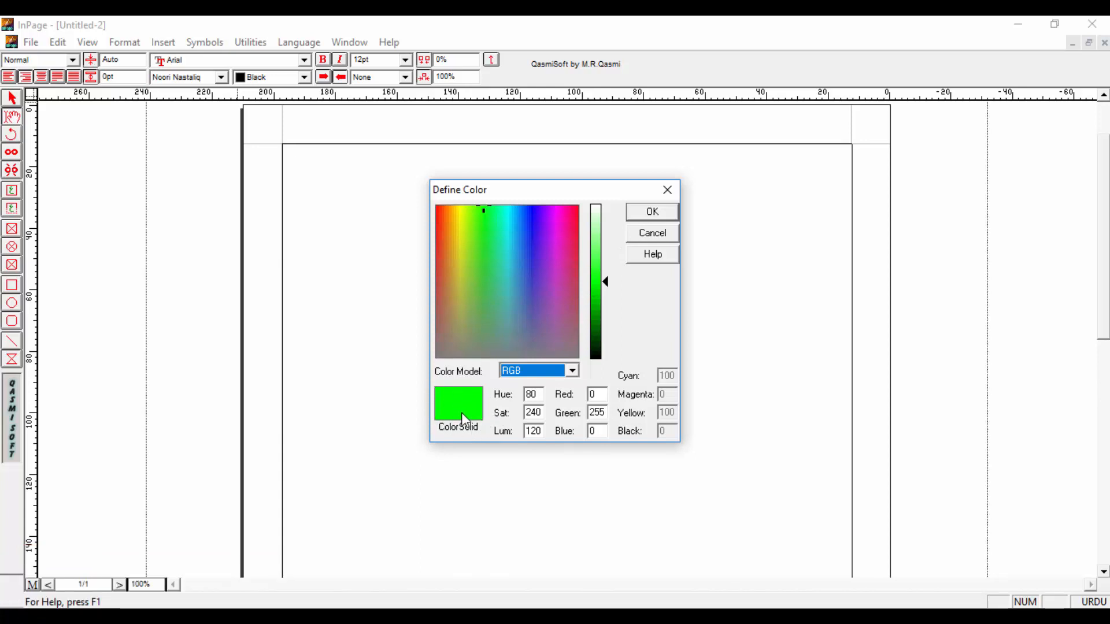
pyautogui.click(604, 306)
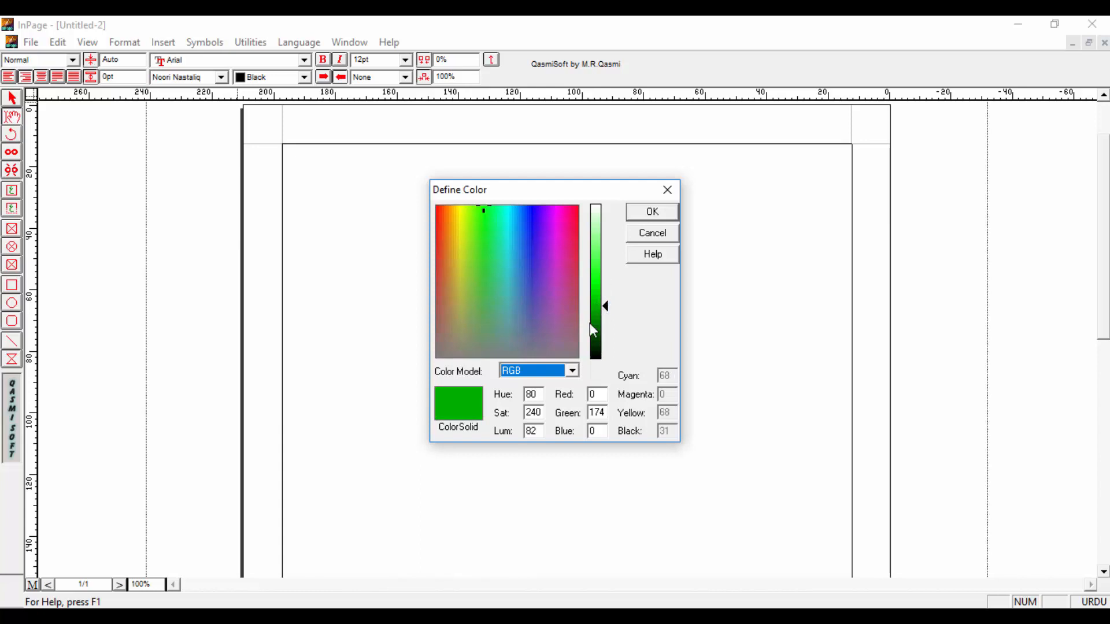
pyautogui.click(641, 215)
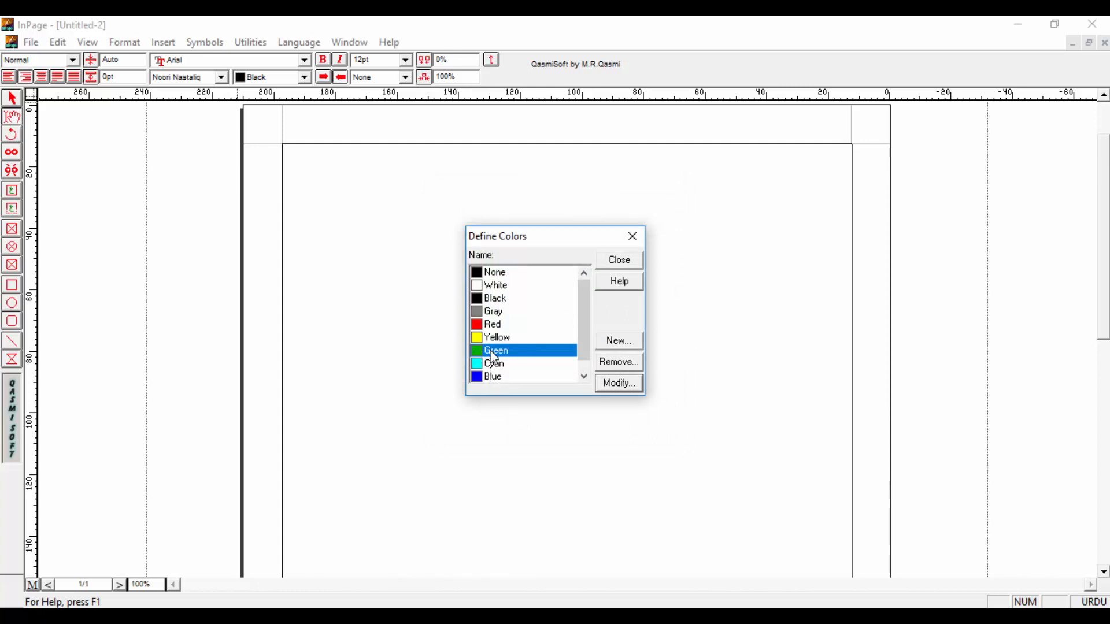
pyautogui.click(517, 351)
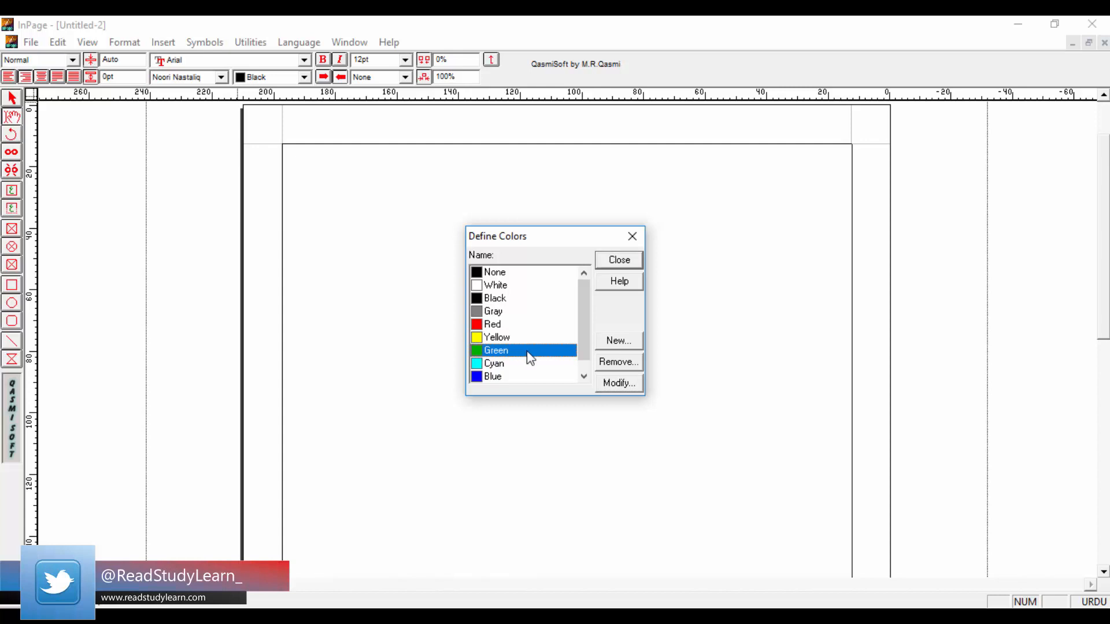
pyautogui.click(632, 245)
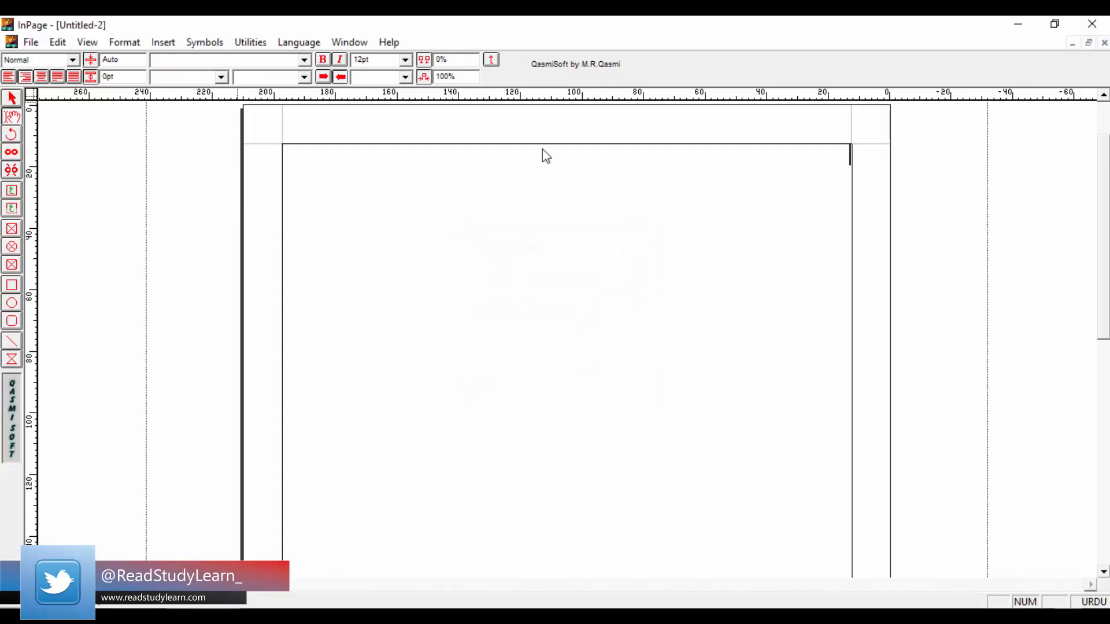
pyautogui.click(306, 78)
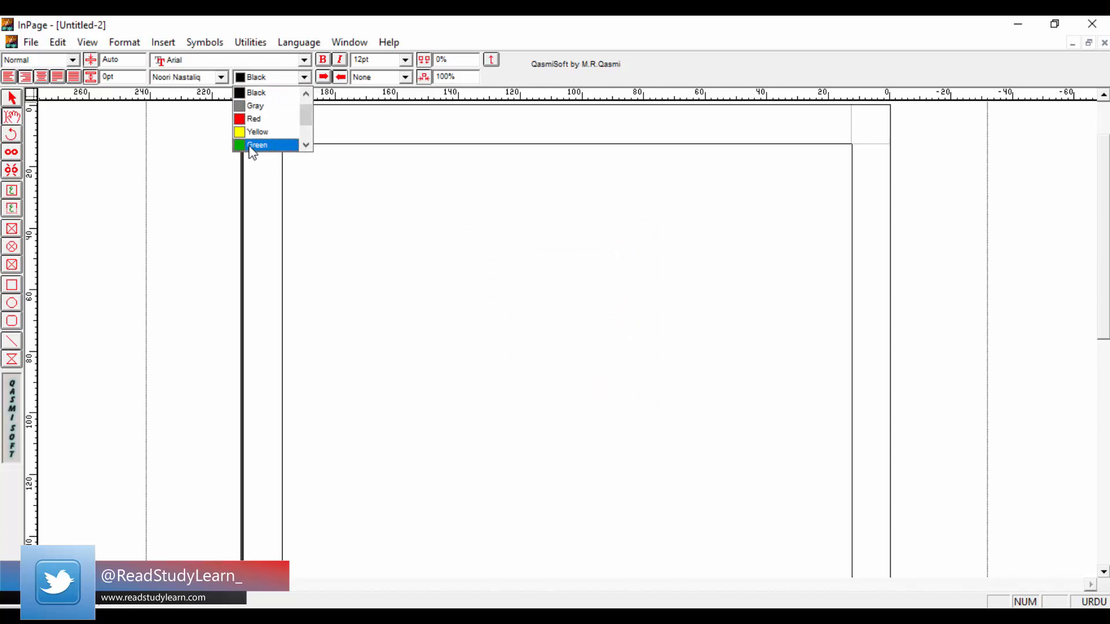
pyautogui.moveTo(313, 118); pyautogui.dragTo(310, 129)
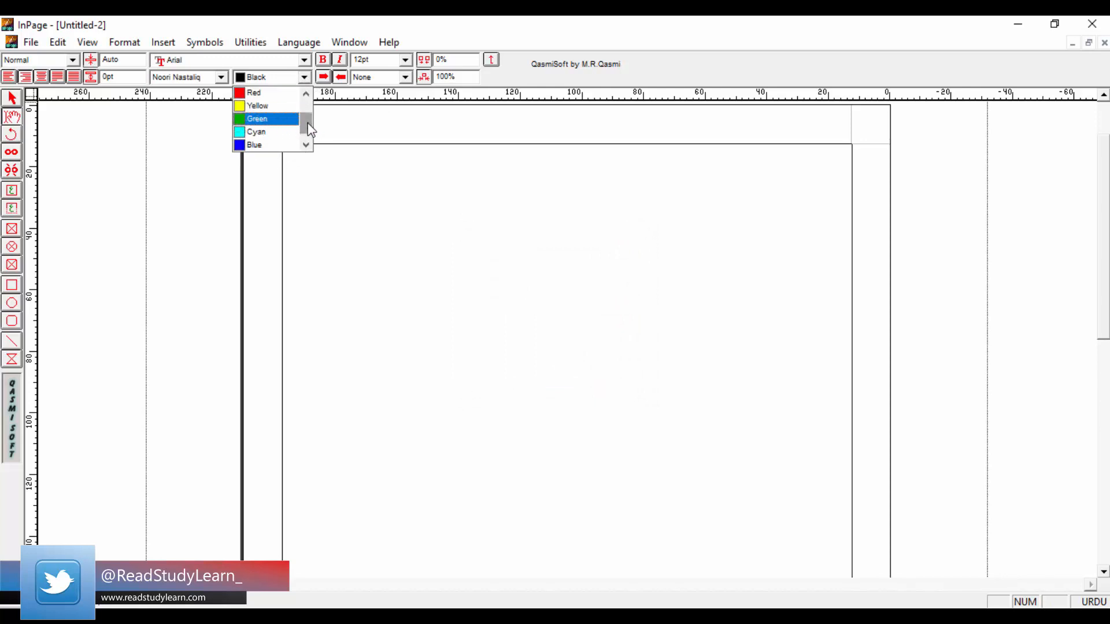
pyautogui.click(306, 145)
pyautogui.moveTo(306, 144)
pyautogui.mouseDown()
pyautogui.moveTo(311, 105)
pyautogui.moveTo(311, 145)
pyautogui.mouseUp()
pyautogui.click(353, 192)
# Write the Urdu sentence "ہمارا ملک پاکستان ہے۔" at the start of the page's text frame
pyautogui.click(477, 194)
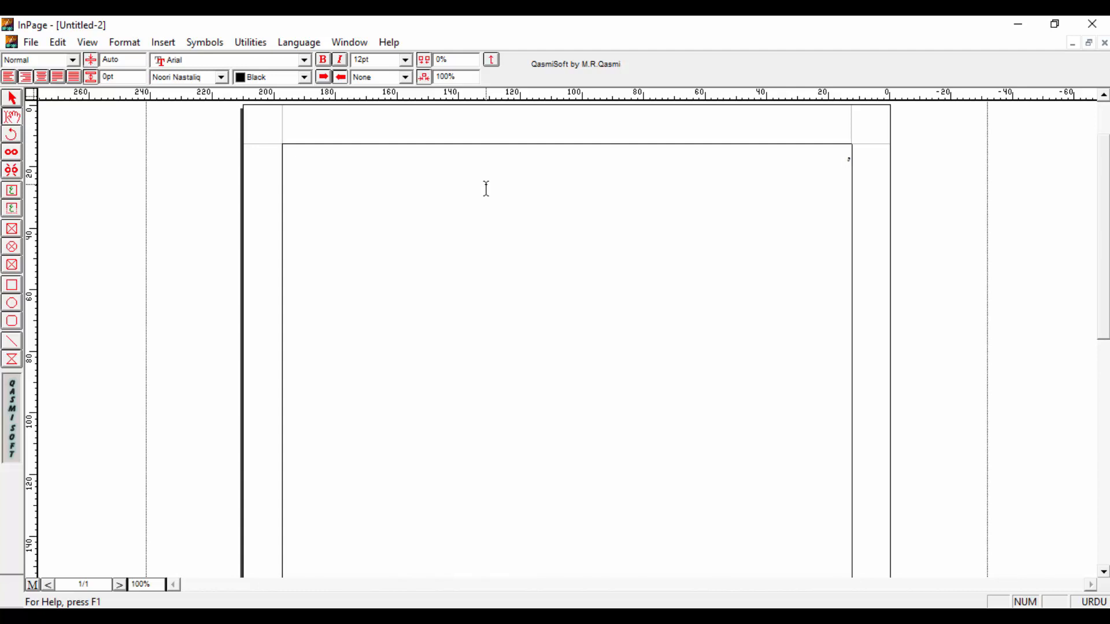
pyautogui.write('مار')
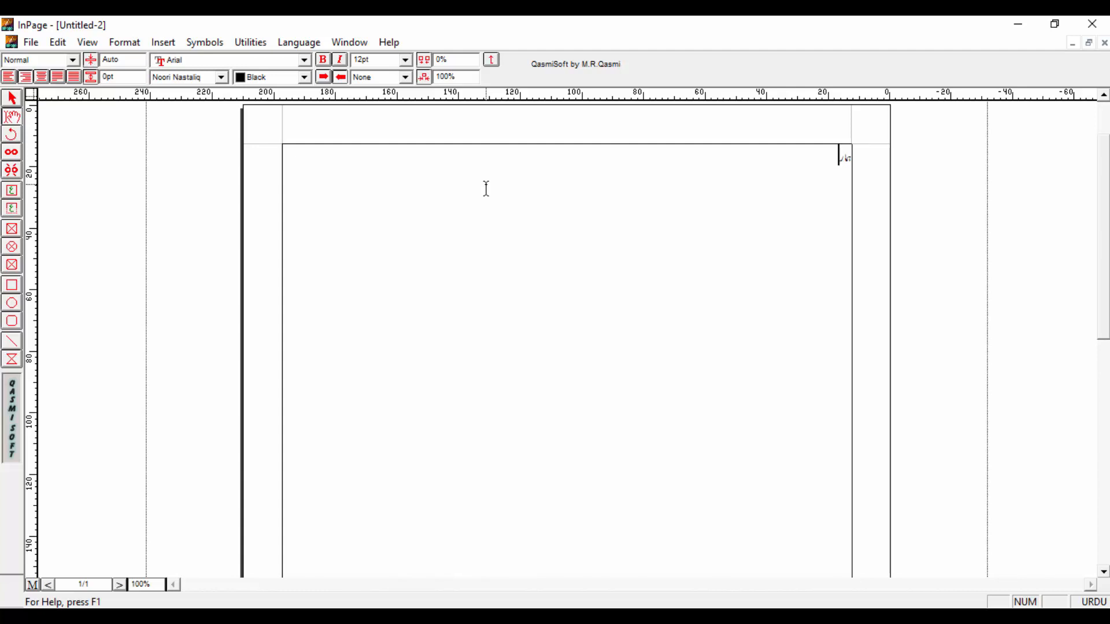
pyautogui.write('ا ملک')
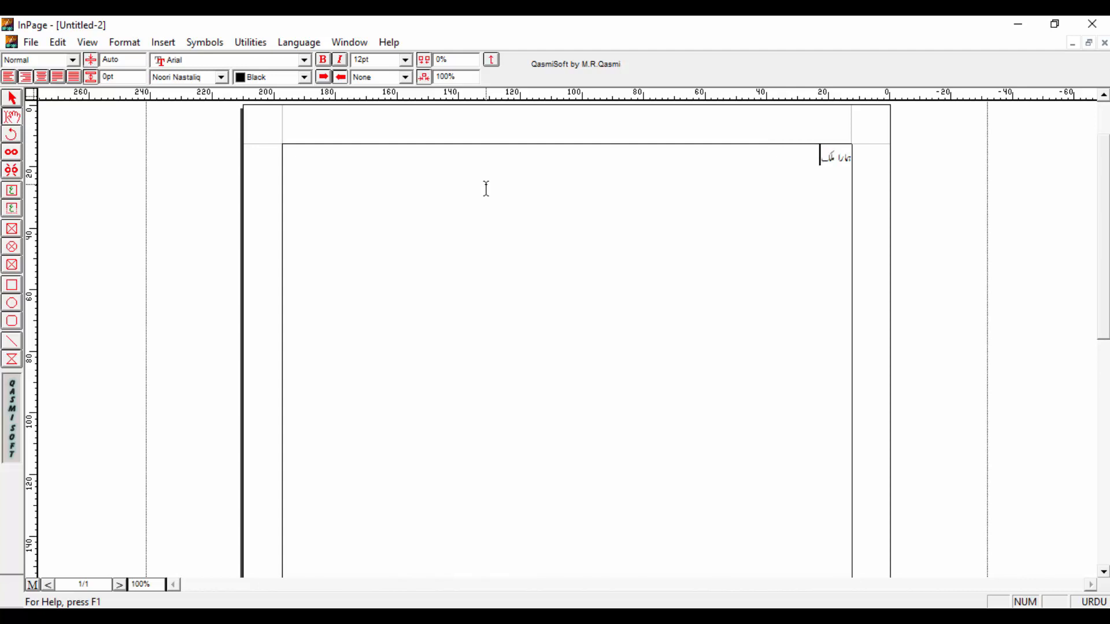
pyautogui.write(' پاکستان ہے۔')
# Enlarge the whole Urdu sentence to 58 pt and center it on the line
pyautogui.hotkey('ctrl', 'a')
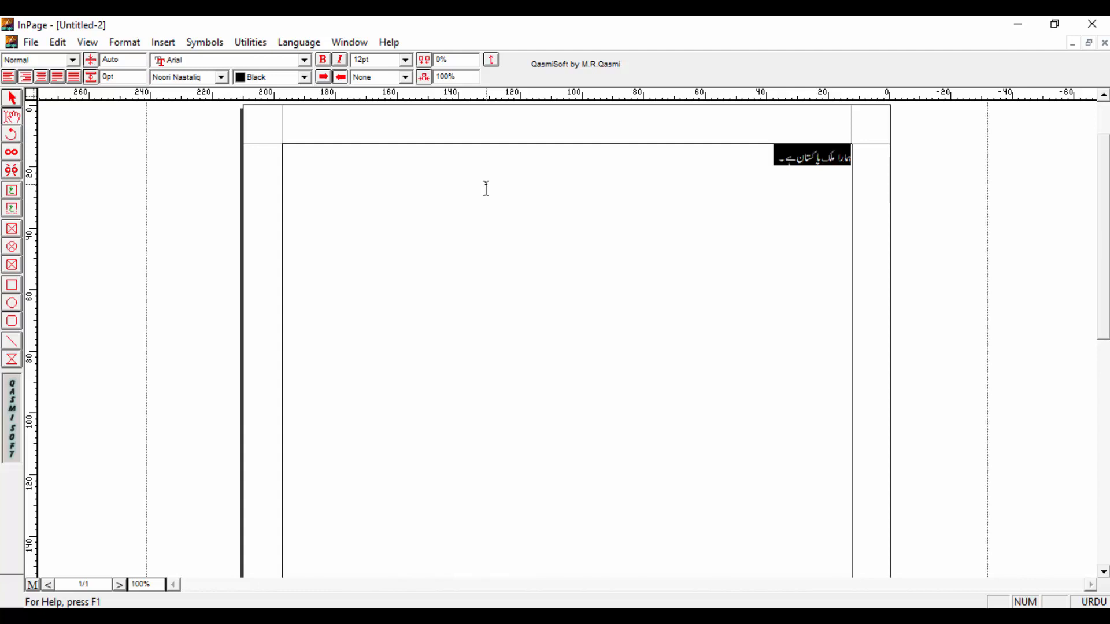
pyautogui.press('F11')
pyautogui.press('F12')
pyautogui.press('F12')
pyautogui.press('F12')
pyautogui.press('F12')
pyautogui.press('F12')
pyautogui.press('F12')
pyautogui.press('F12')
pyautogui.press('F12')
pyautogui.press('F12')
pyautogui.press('F12')
pyautogui.press('F12')
pyautogui.press('F12')
pyautogui.press('F12')
pyautogui.press('F12')
pyautogui.press('F12')
pyautogui.press('F12')
pyautogui.press('F12')
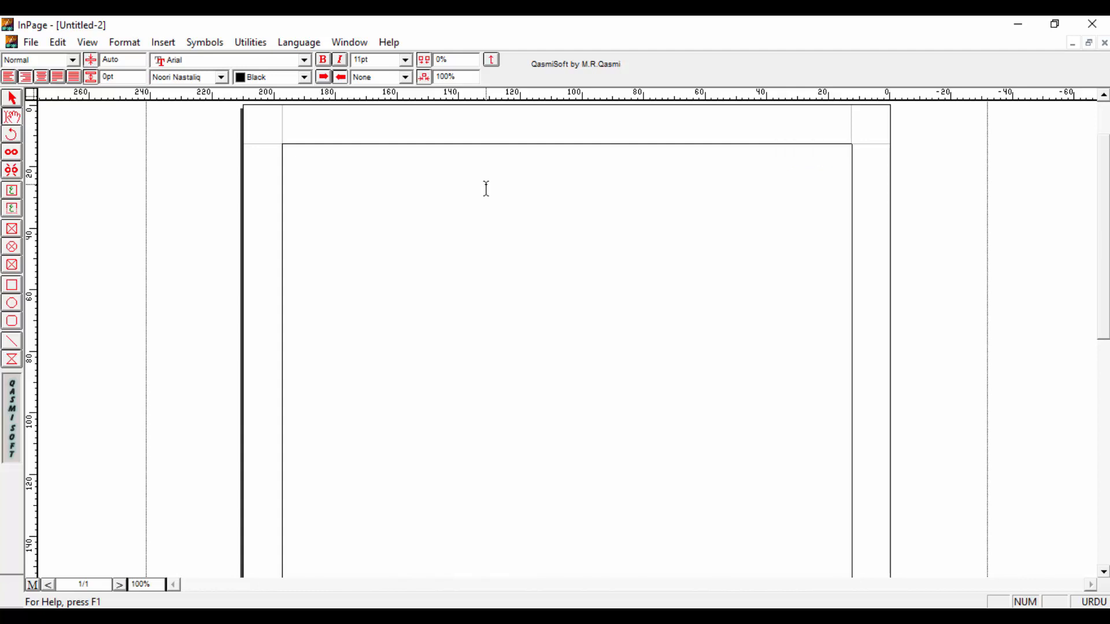
pyautogui.press('F12')
pyautogui.press('F12')
pyautogui.press('F12')
pyautogui.press('F12')
pyautogui.press('F12')
pyautogui.press('F12')
pyautogui.press('F12')
pyautogui.press('F12')
pyautogui.press('F12')
pyautogui.press('F12')
pyautogui.press('F12')
pyautogui.press('F12')
pyautogui.press('F12')
pyautogui.press('F12')
pyautogui.press('F12')
pyautogui.press('F12')
pyautogui.press('F12')
pyautogui.press('F12')
pyautogui.press('F12')
pyautogui.press('F12')
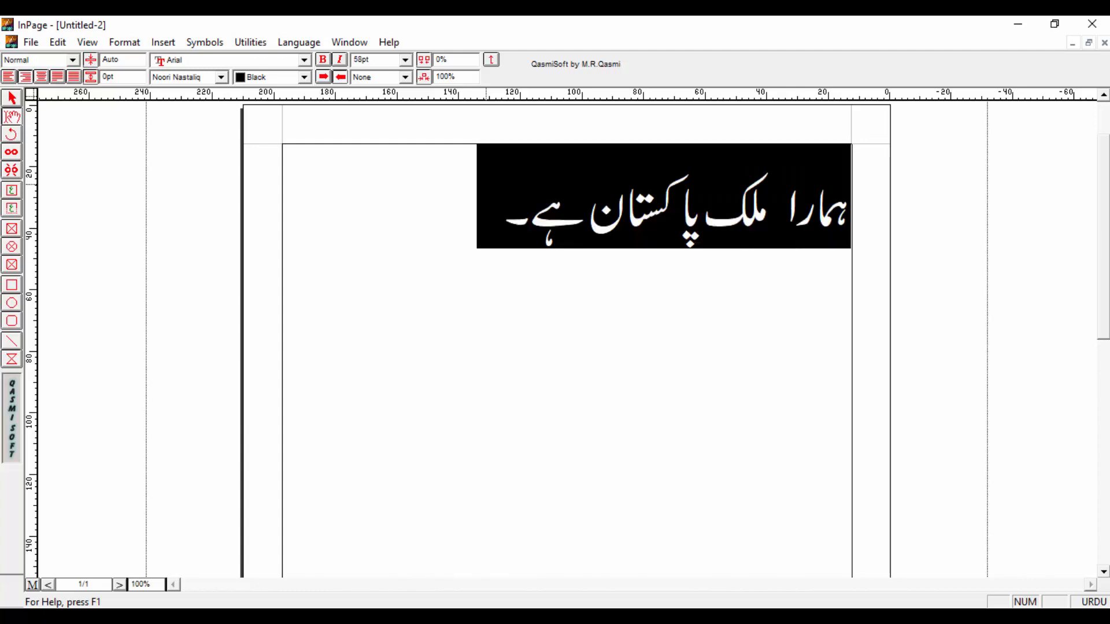
pyautogui.click(488, 180)
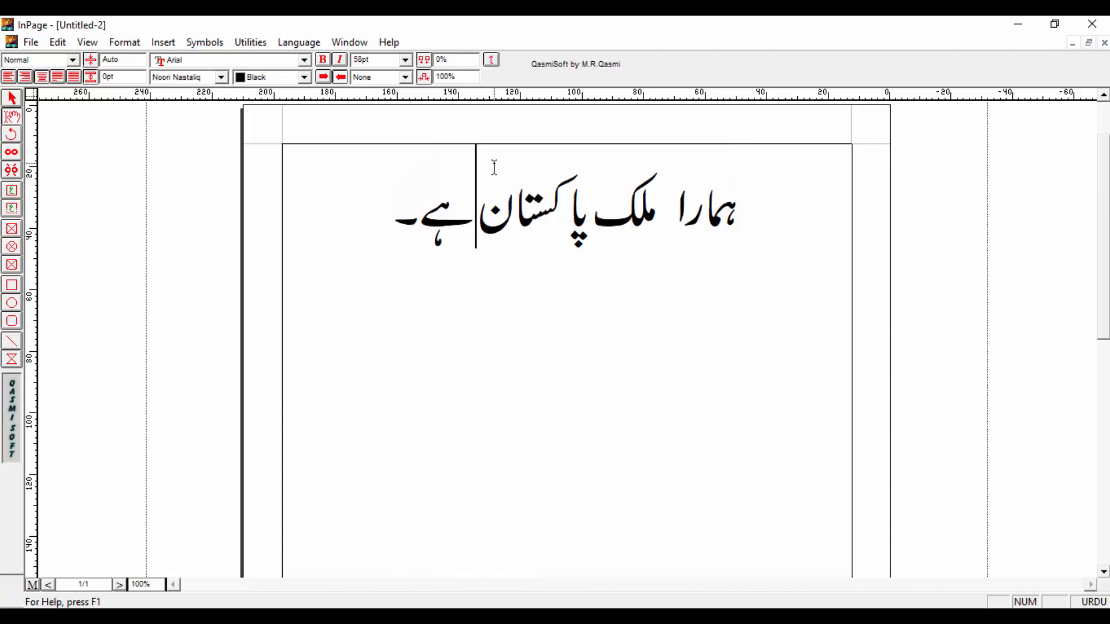
# Color the entire centered sentence with the modified Green
pyautogui.moveTo(364, 206); pyautogui.dragTo(867, 206)
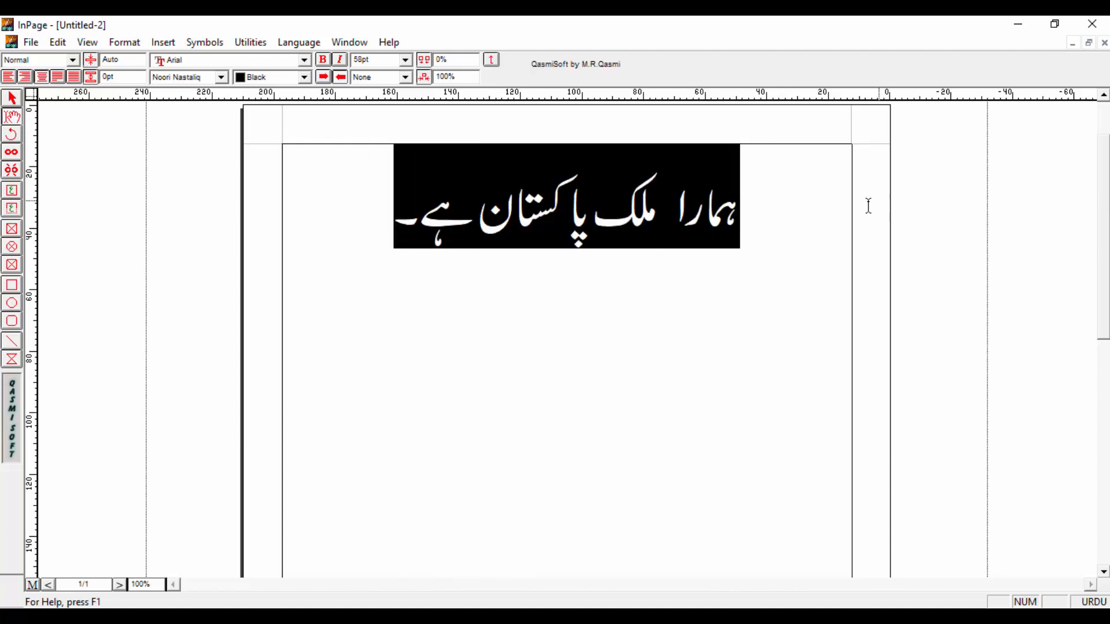
pyautogui.click(305, 77)
pyautogui.click(253, 145)
pyautogui.click(790, 294)
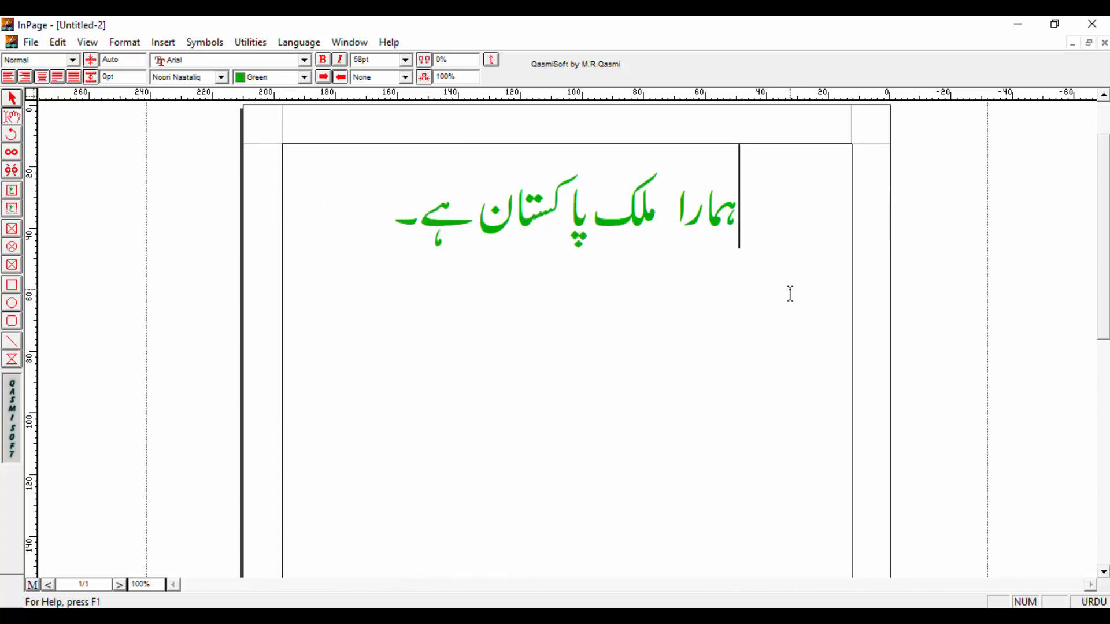
# Duplicate the green sentence onto a new line directly below the original
pyautogui.press('End')
pyautogui.press('Return')
pyautogui.moveTo(400, 221); pyautogui.dragTo(720, 232)
pyautogui.hotkey('ctrl', 'c')
pyautogui.click(604, 290)
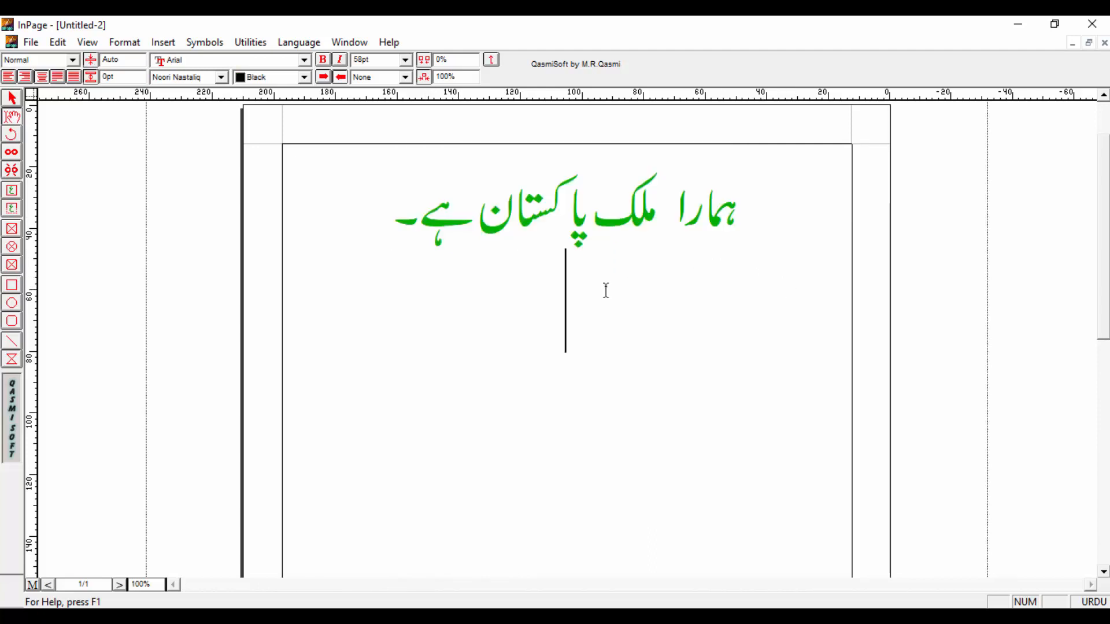
pyautogui.hotkey('ctrl', 'v')
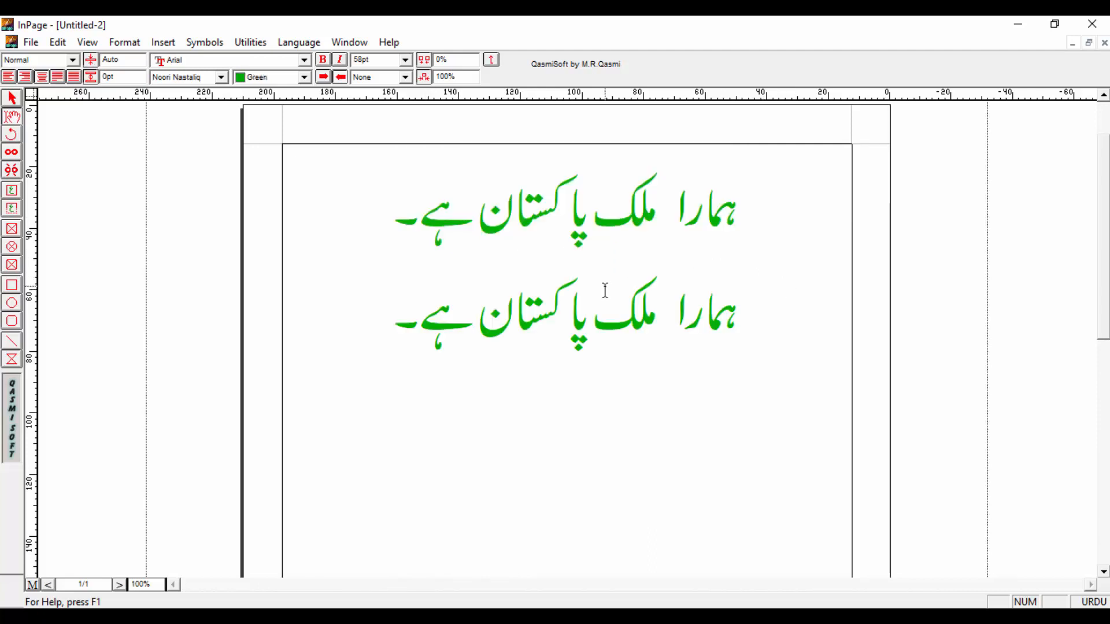
# Look through all the colors available for the text, from White to Magenta
pyautogui.click(270, 78)
pyautogui.click(268, 77)
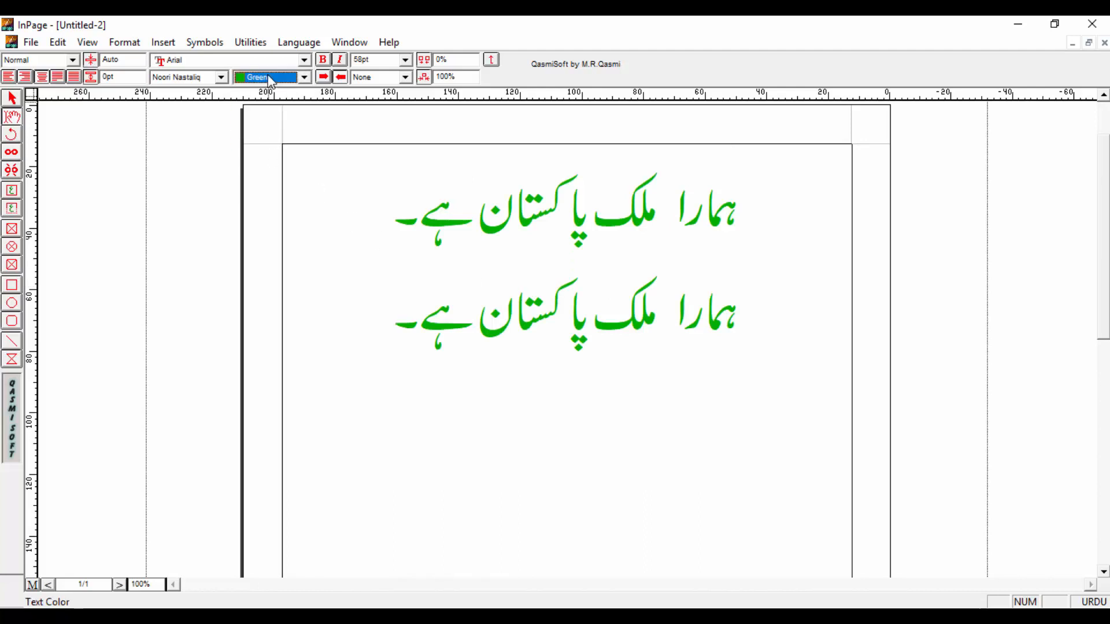
pyautogui.click(270, 78)
pyautogui.moveTo(304, 134); pyautogui.dragTo(306, 103)
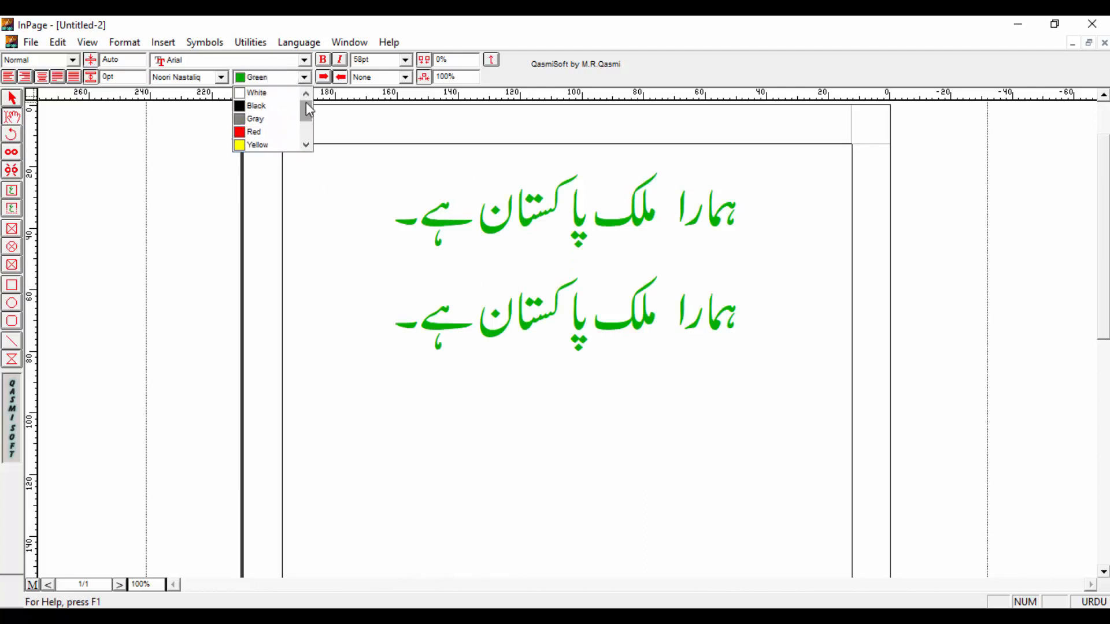
pyautogui.click(305, 145)
pyautogui.click(305, 145)
pyautogui.click(310, 149)
pyautogui.click(310, 148)
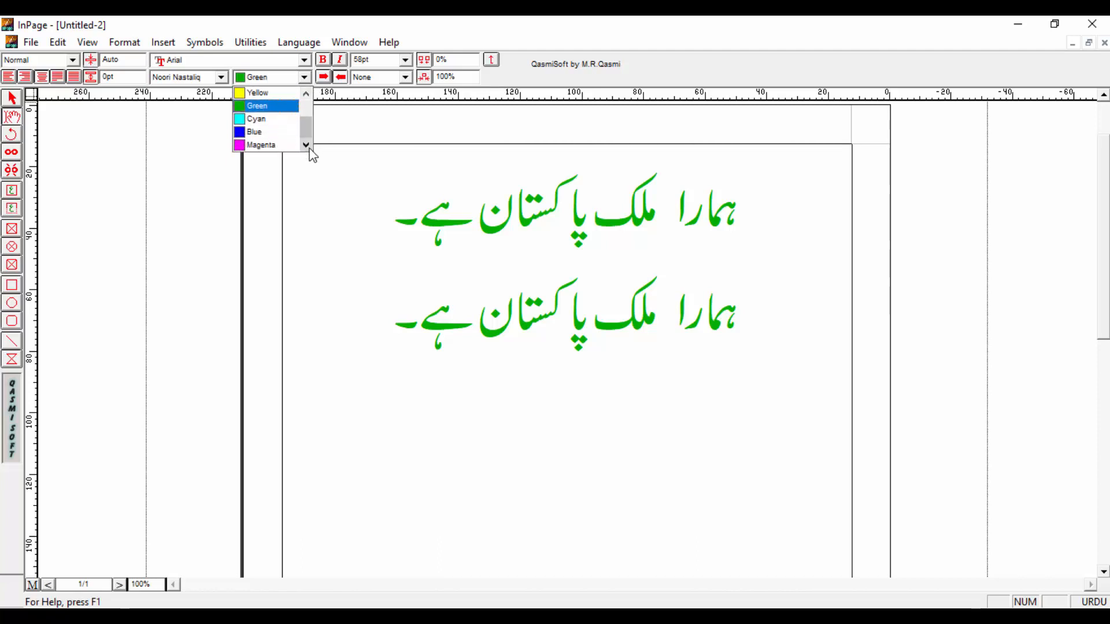
pyautogui.moveTo(308, 133); pyautogui.dragTo(310, 107)
pyautogui.click(306, 81)
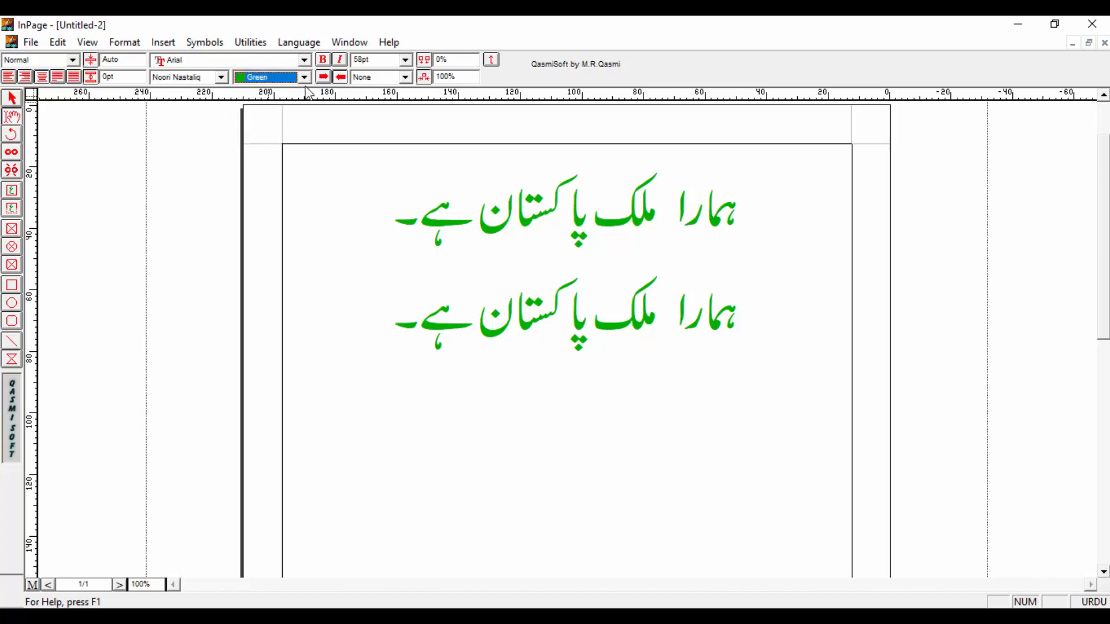
# Define a new color named Orange with RGB 236, 143, 4 (hue 24, saturation 232, luminosity 113)
pyautogui.click(124, 42)
pyautogui.click(165, 364)
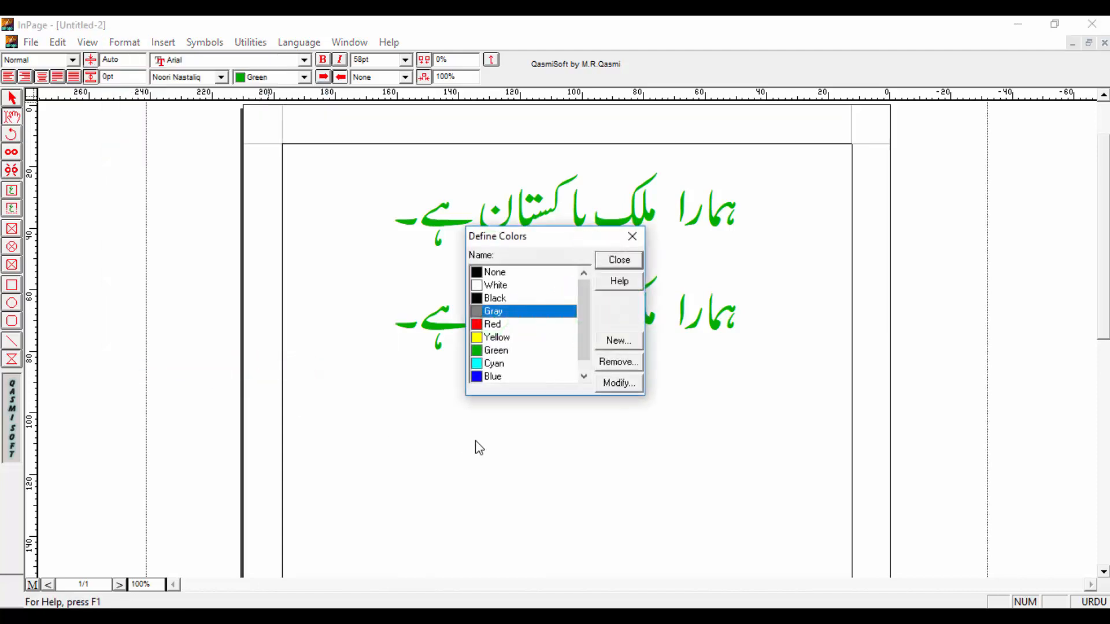
pyautogui.click(610, 343)
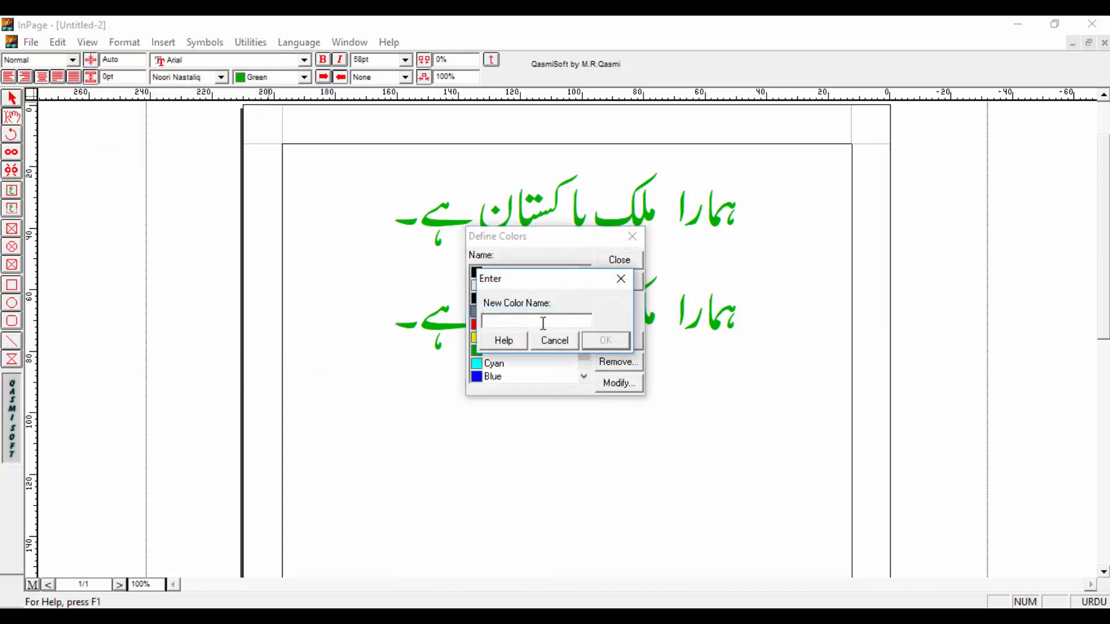
pyautogui.write('0')
pyautogui.click(605, 341)
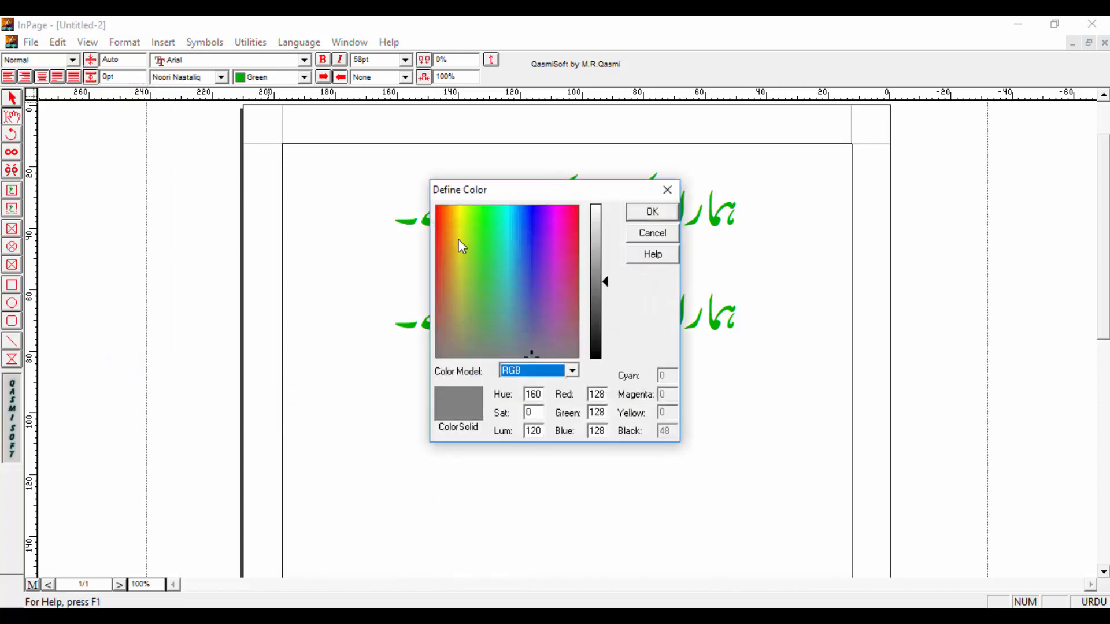
pyautogui.click(451, 212)
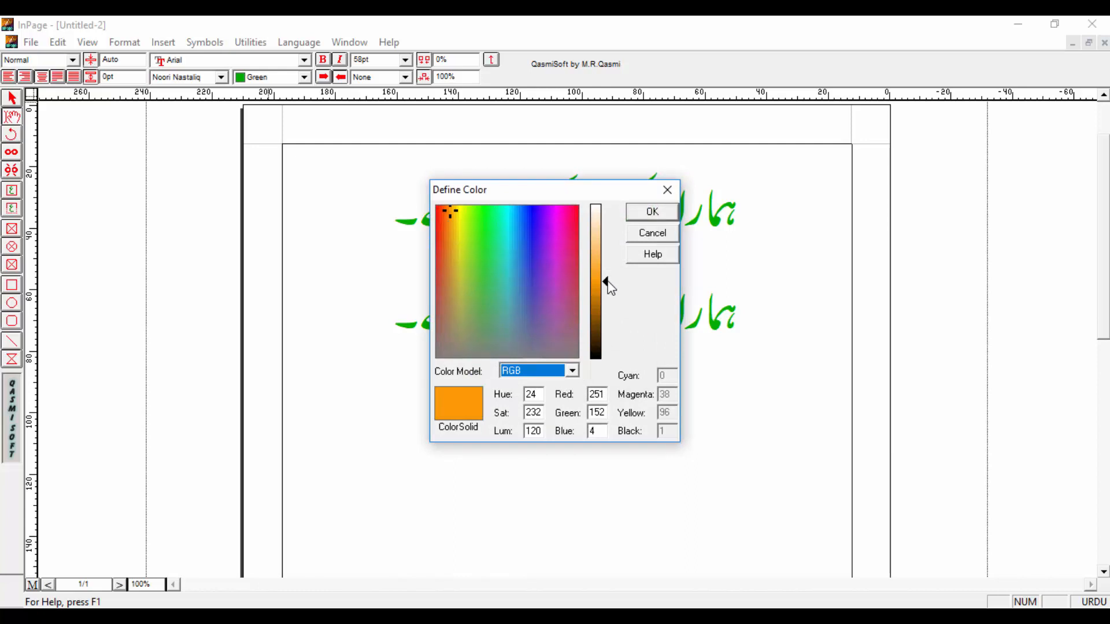
pyautogui.moveTo(607, 283); pyautogui.dragTo(608, 288)
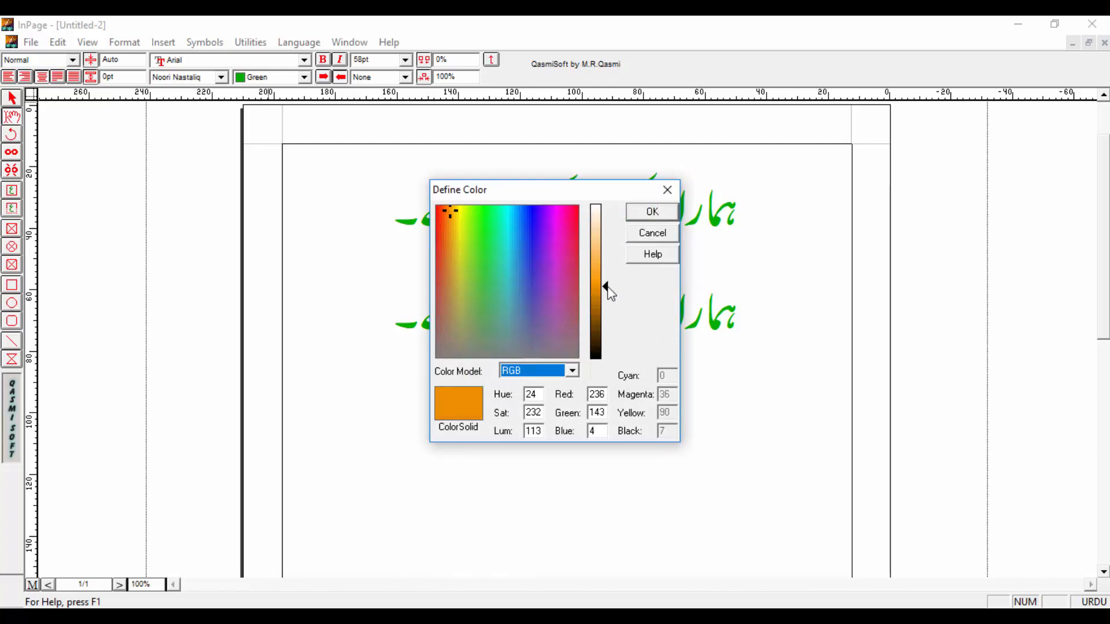
pyautogui.click(674, 212)
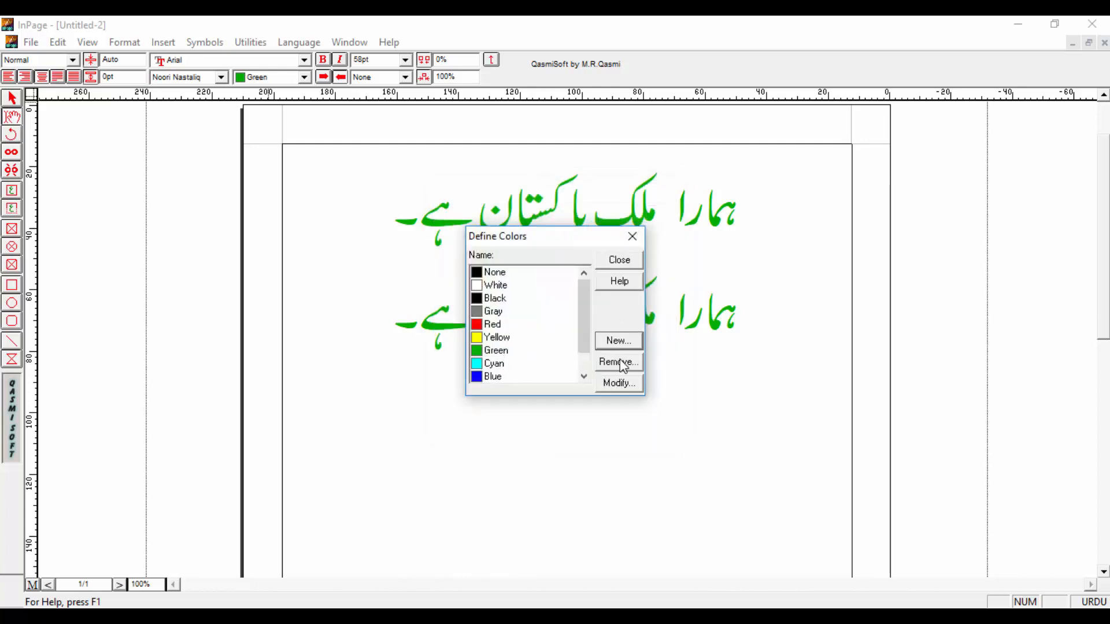
pyautogui.scroll(-1, 583, 318)
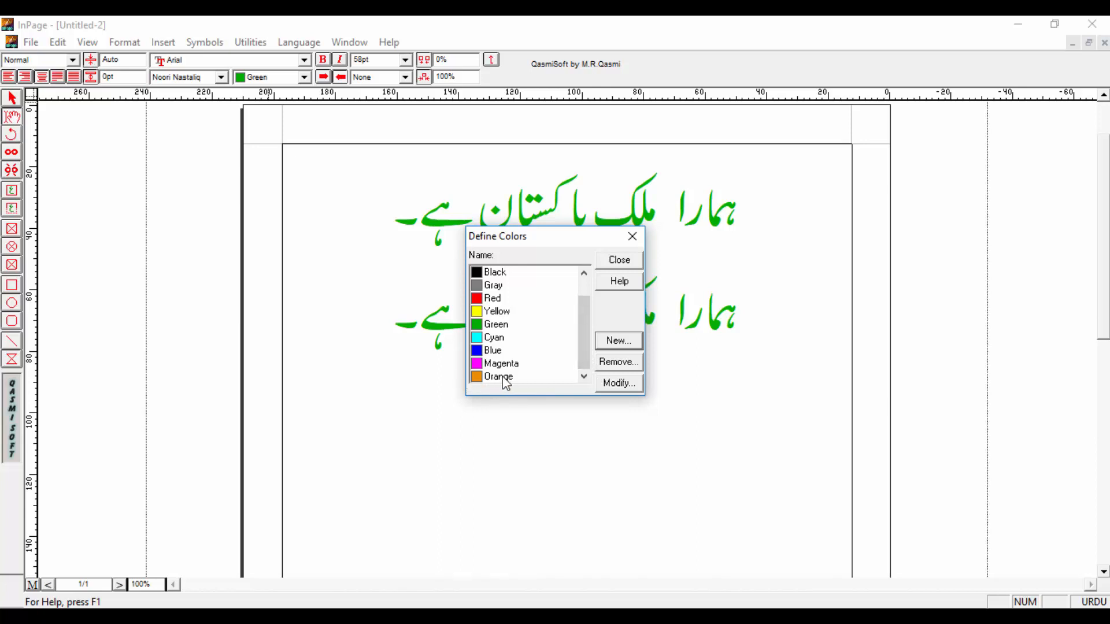
pyautogui.click(633, 236)
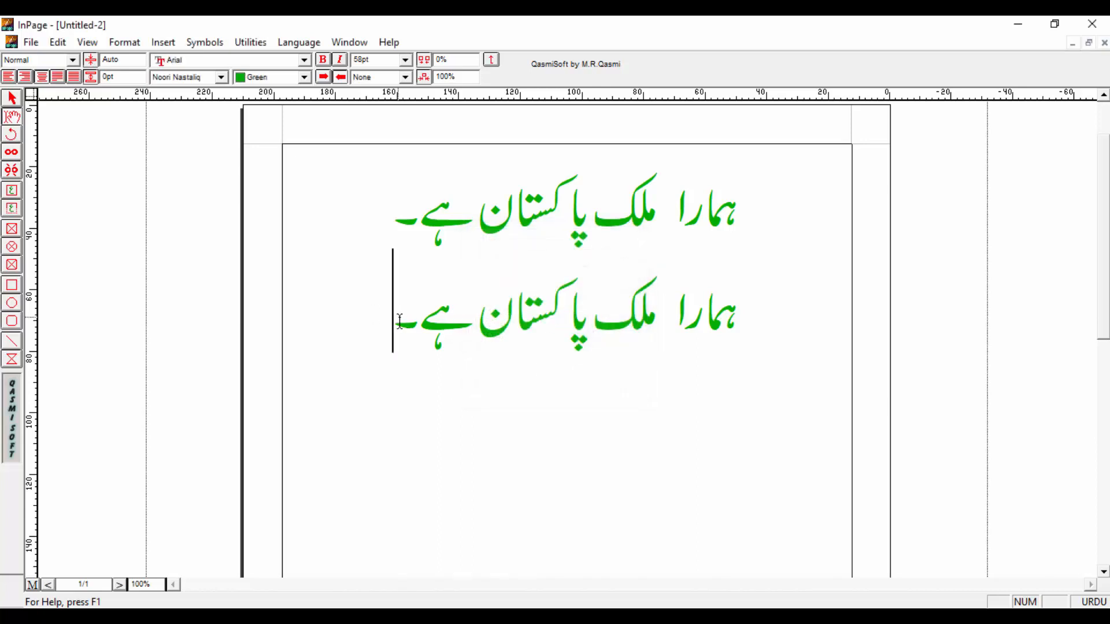
# Color the duplicated second line of Urdu text with the custom Orange
pyautogui.moveTo(394, 321); pyautogui.dragTo(741, 317)
pyautogui.click(579, 289)
pyautogui.doubleClick(577, 289)
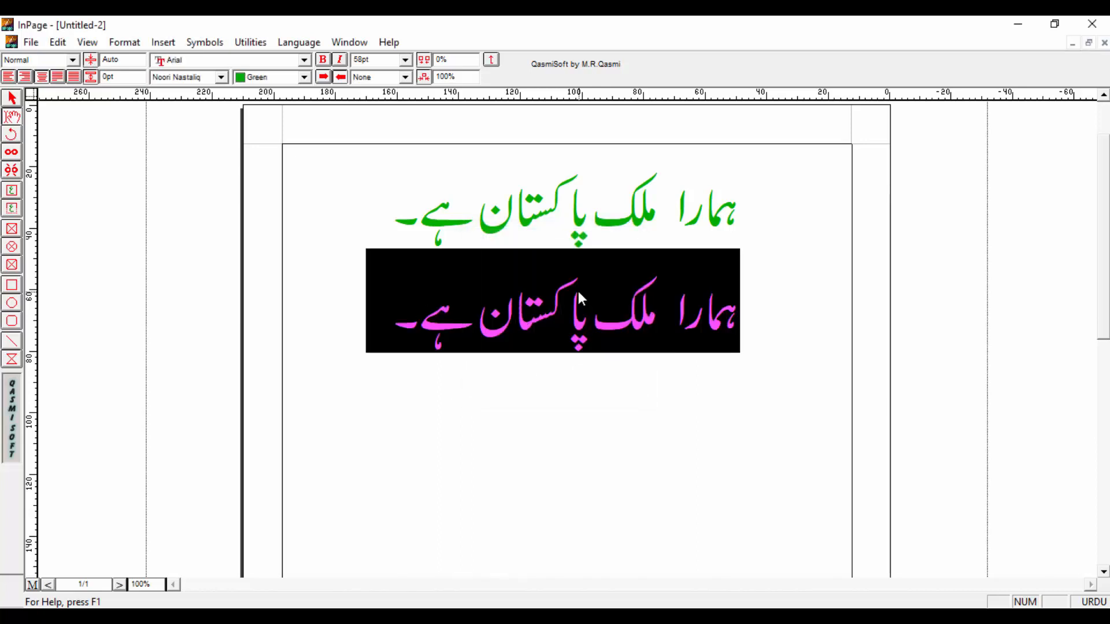
pyautogui.click(304, 77)
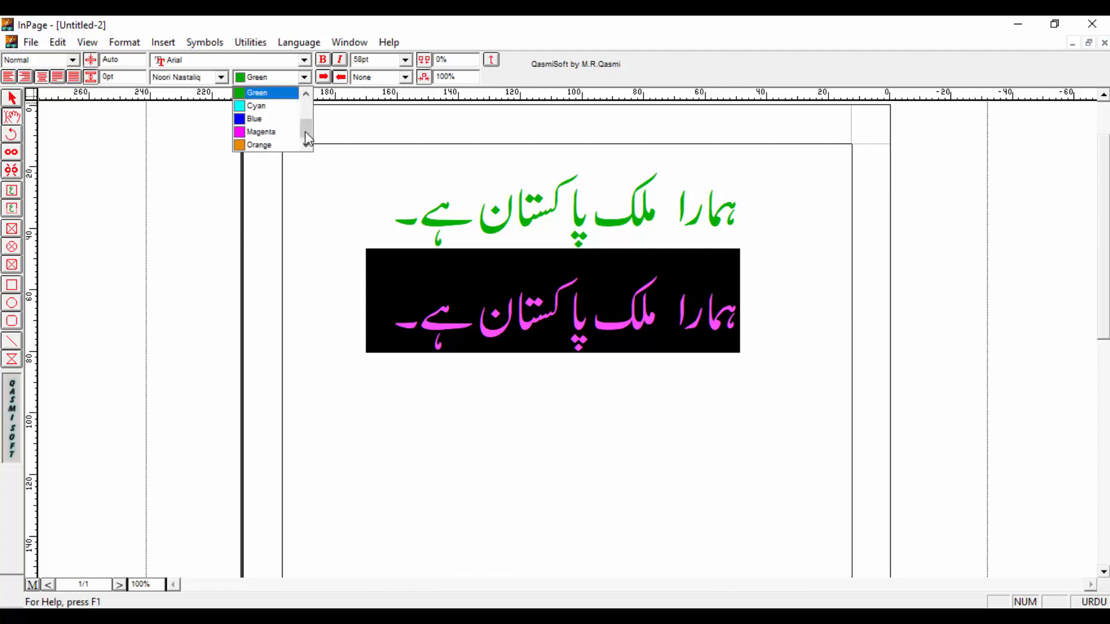
pyautogui.click(262, 145)
pyautogui.click(780, 400)
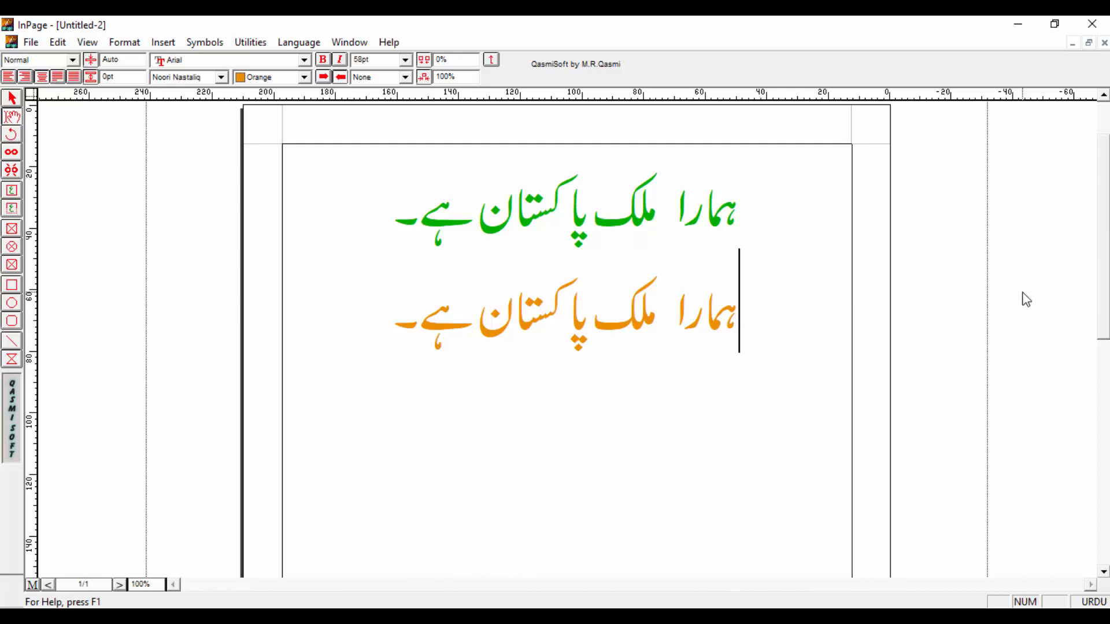
pyautogui.moveTo(377, 320); pyautogui.dragTo(791, 219)
pyautogui.click(661, 223)
pyautogui.click(304, 77)
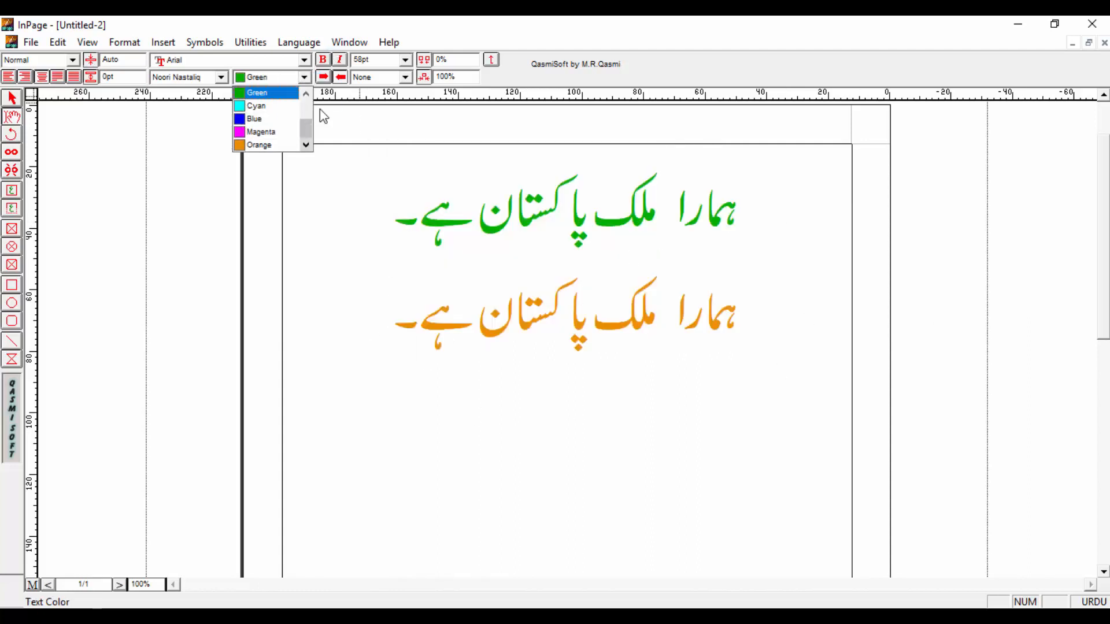
pyautogui.moveTo(307, 123)
pyautogui.mouseDown()
pyautogui.moveTo(311, 102)
pyautogui.moveTo(315, 141)
pyautogui.mouseUp()
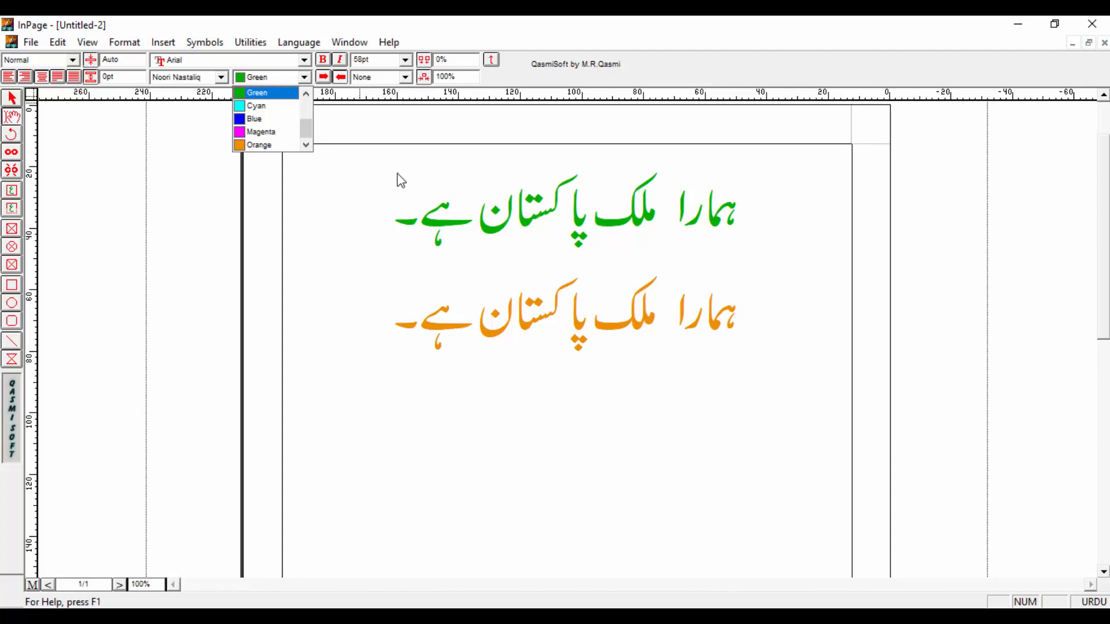
pyautogui.click(397, 208)
pyautogui.moveTo(440, 308); pyautogui.dragTo(404, 313)
pyautogui.click(763, 208)
pyautogui.click(404, 347)
pyautogui.click(751, 205)
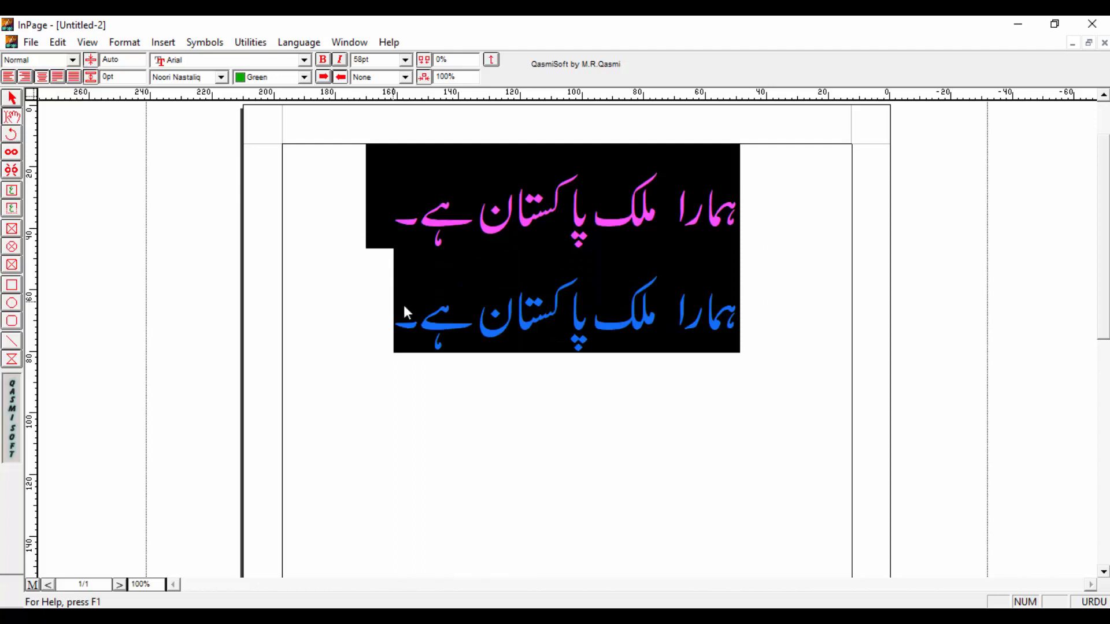
pyautogui.click(414, 219)
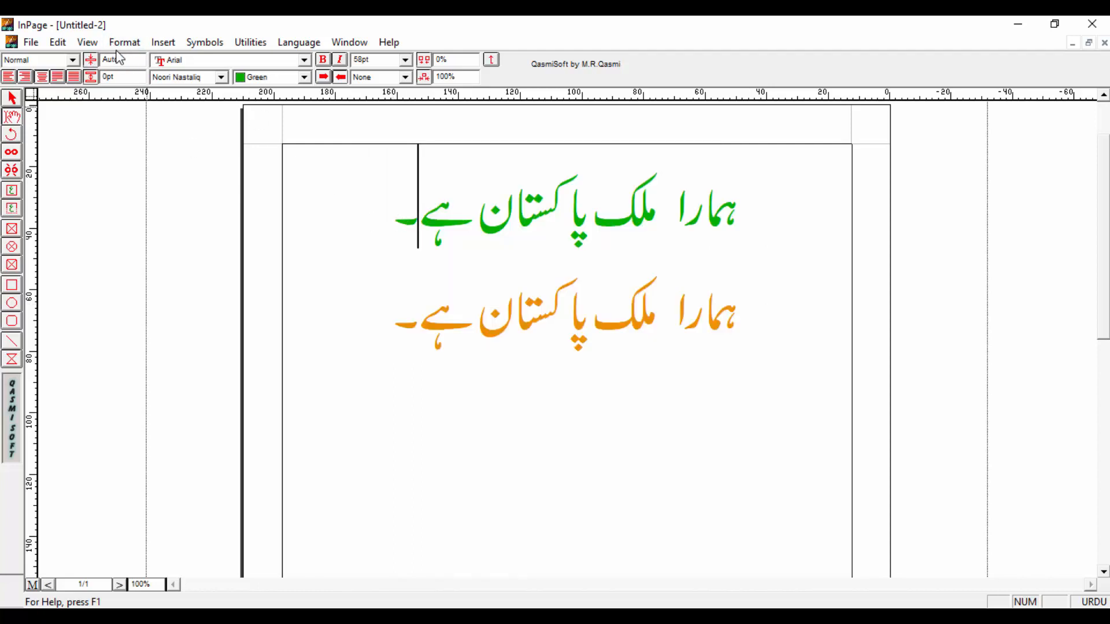
pyautogui.click(124, 42)
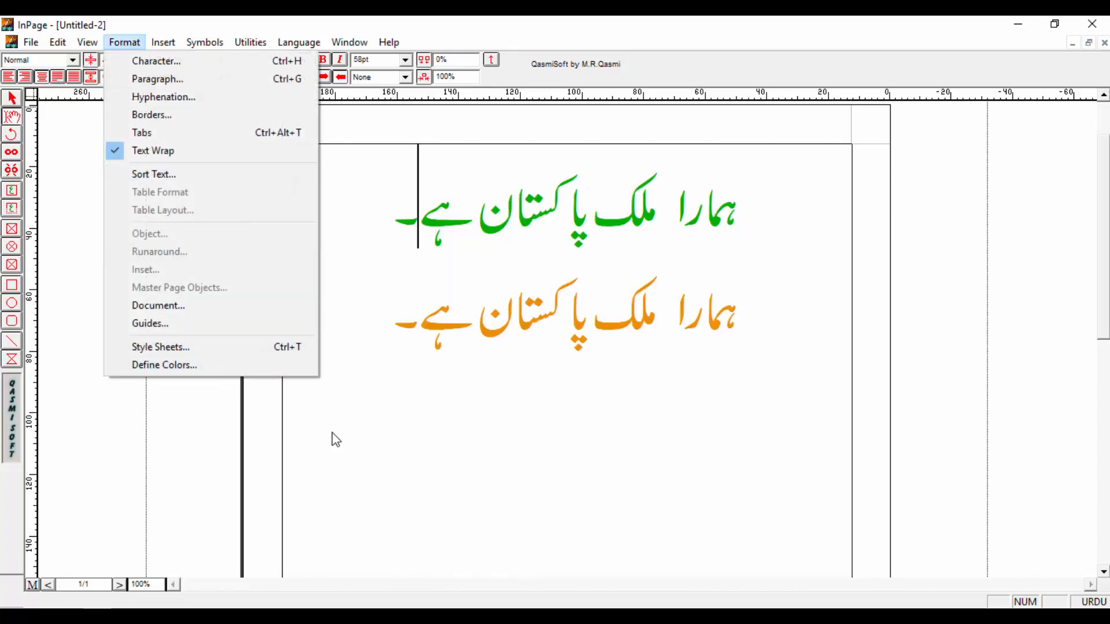
pyautogui.click(477, 344)
pyautogui.moveTo(394, 335); pyautogui.dragTo(756, 216)
pyautogui.click(758, 218)
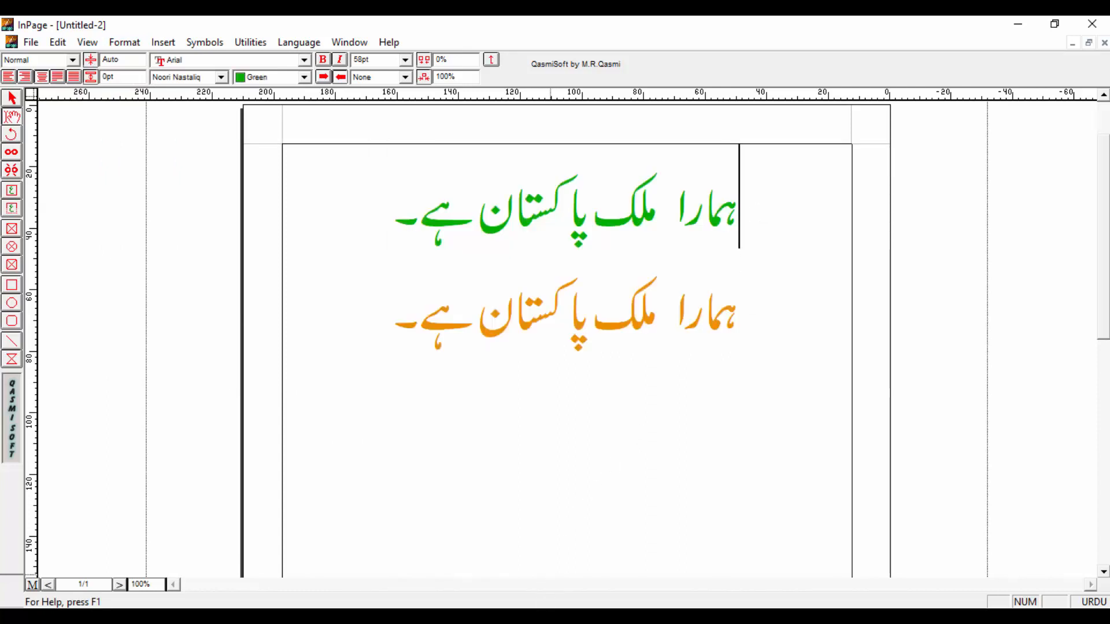
# Switch to the Course OutLine presentation in PowerPoint and highlight item 10, How to Create a Title Text Box, on slide 3
pyautogui.click(498, 616)
pyautogui.click(530, 617)
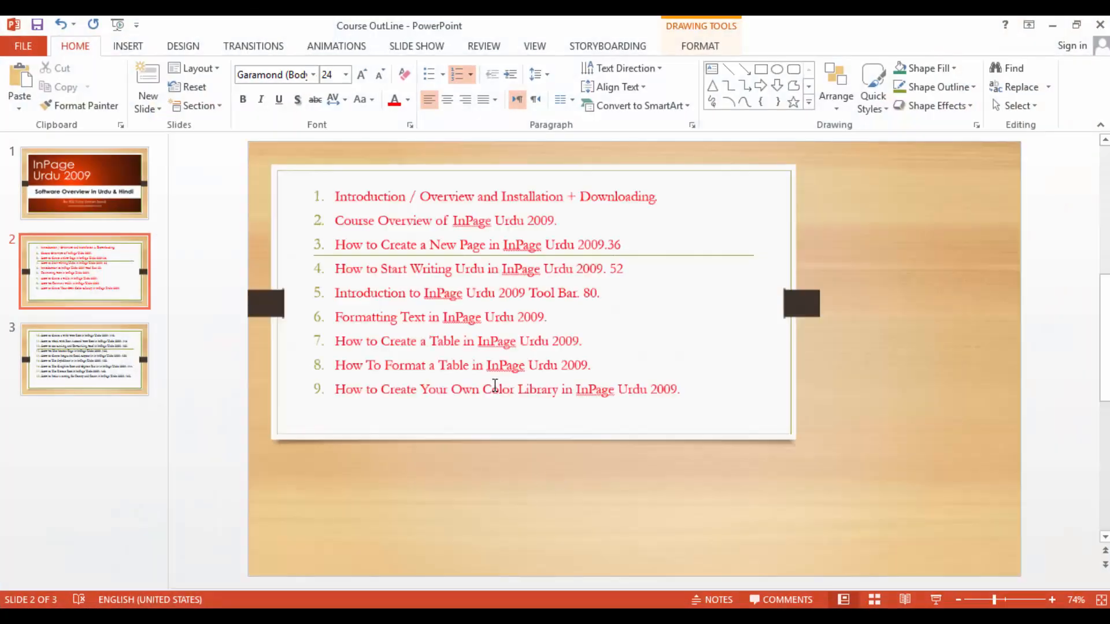
pyautogui.click(93, 373)
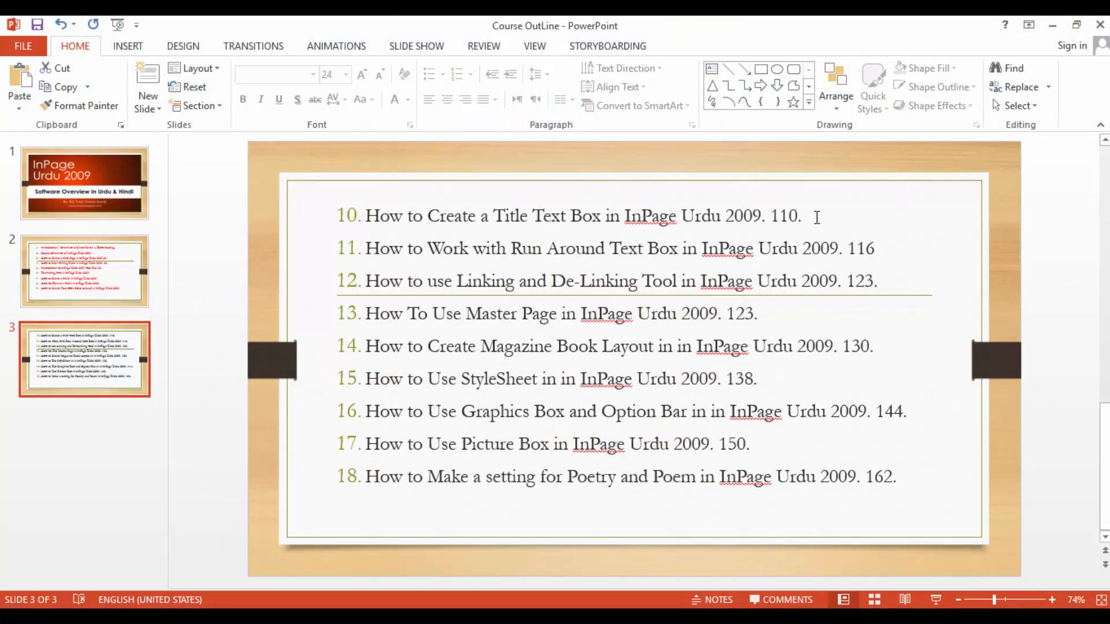
pyautogui.moveTo(817, 217)
pyautogui.mouseDown()
pyautogui.moveTo(366, 218)
pyautogui.moveTo(811, 217)
pyautogui.moveTo(798, 225)
pyautogui.mouseUp()
pyautogui.click(366, 217)
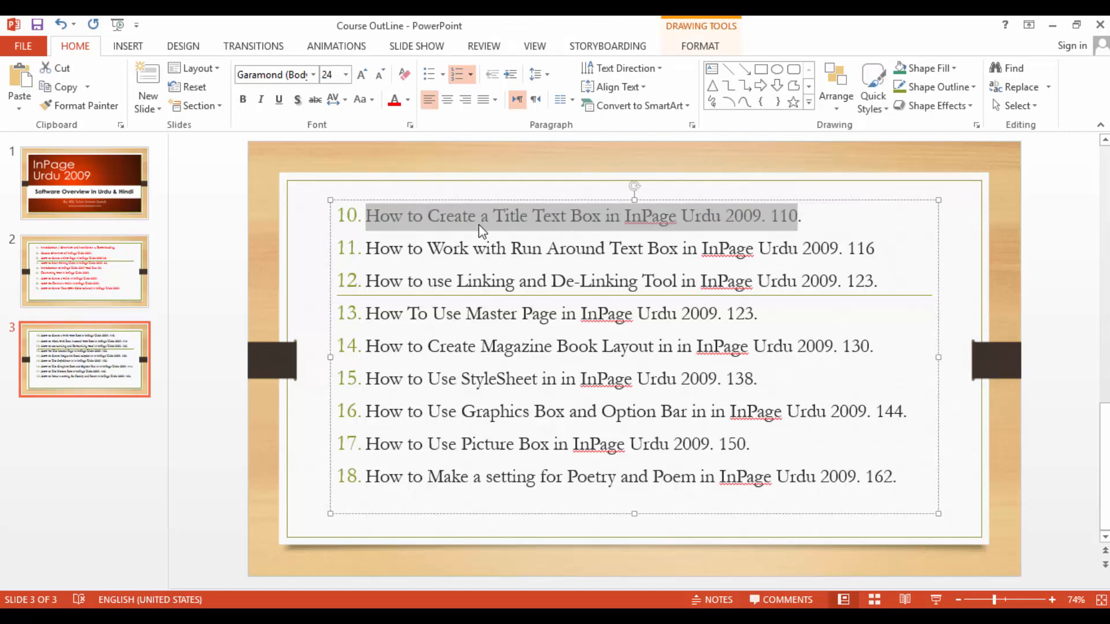